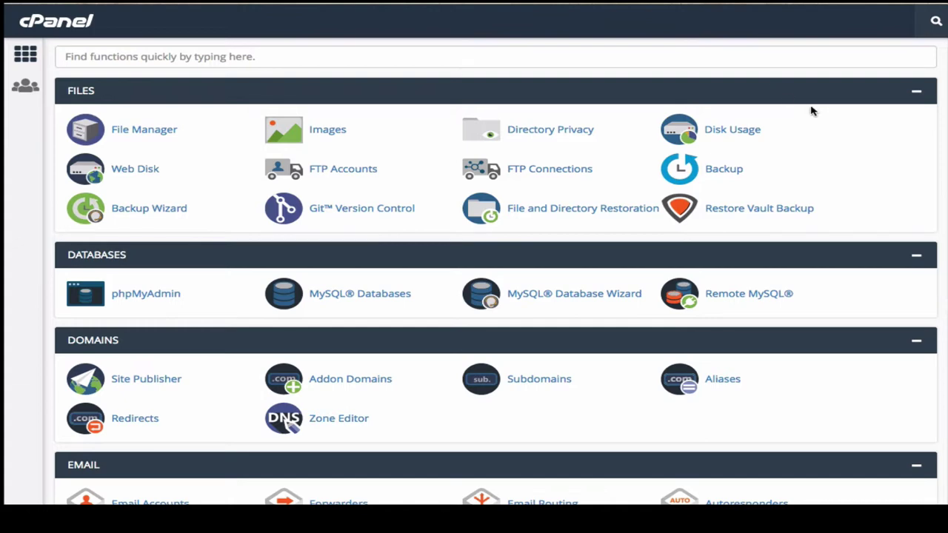
Step: Open the Softaculous Apps Installer from the hosting control panel's Software section
scroll(813, 111, down, 2)
scroll(813, 112, down, 5)
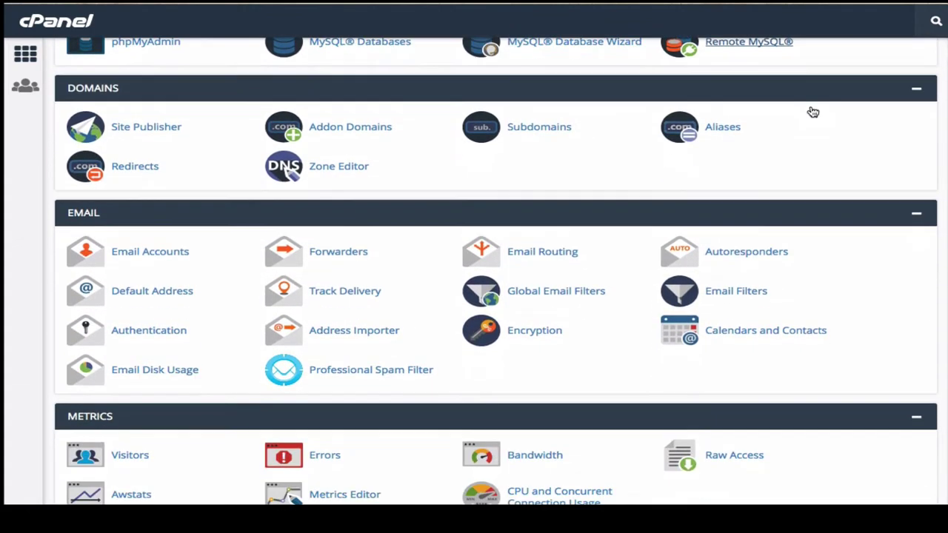
scroll(812, 112, down, 5)
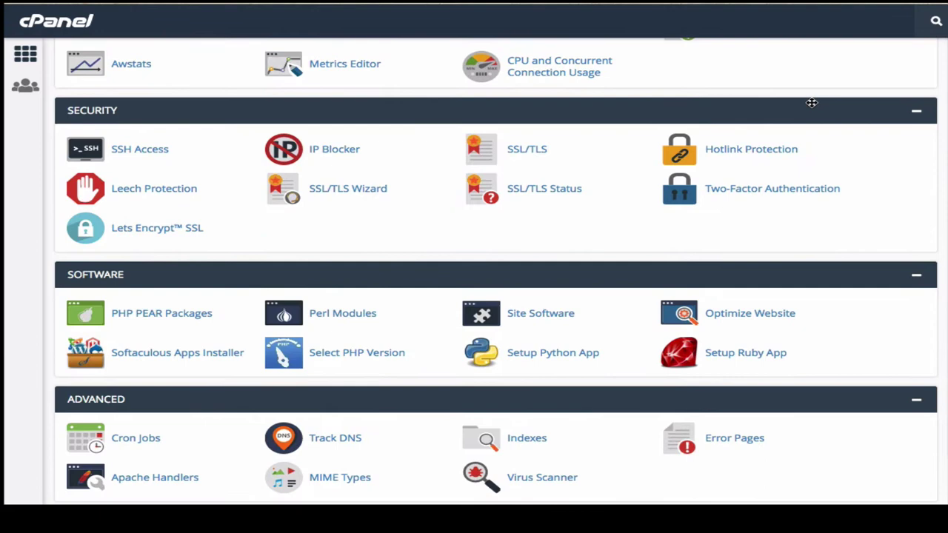
click(118, 358)
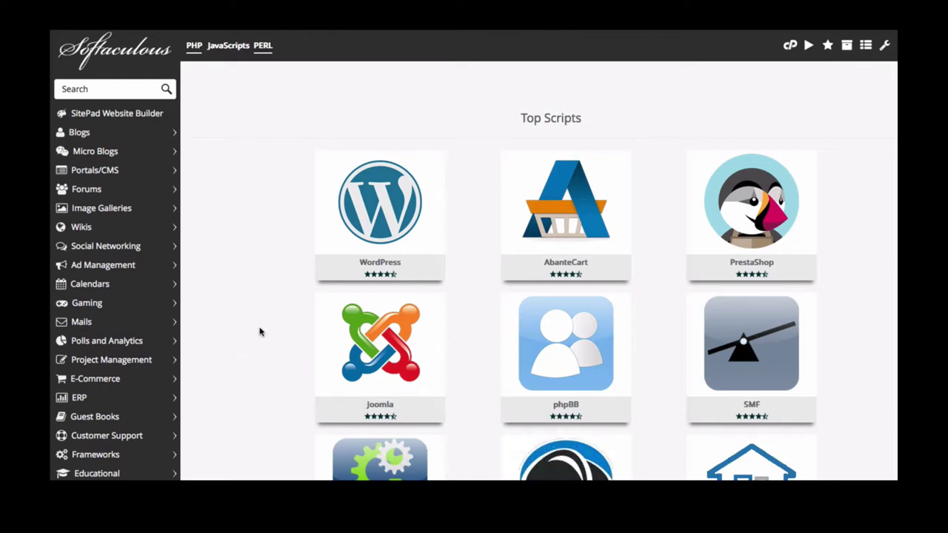
Step: Search the script library for YOURLS and open its installation form
click(133, 88)
click(110, 87)
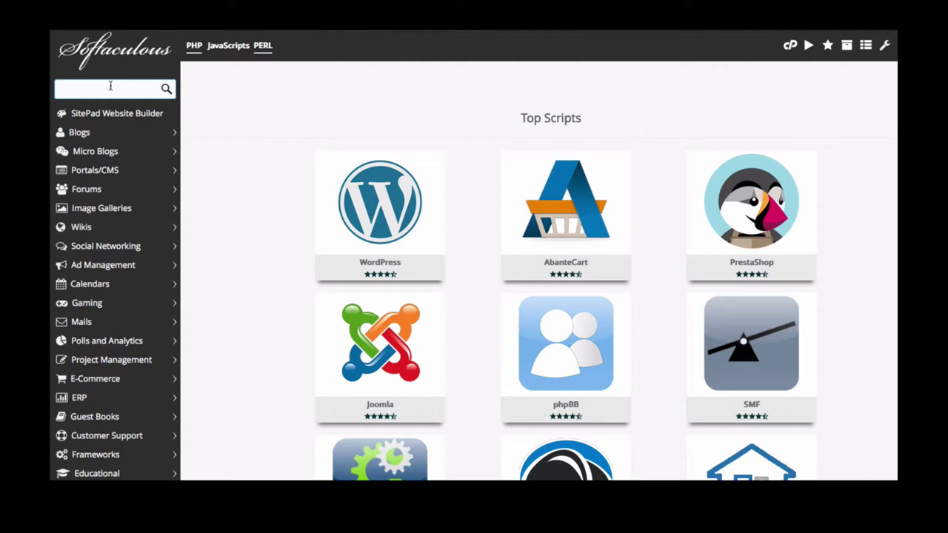
text(Y)
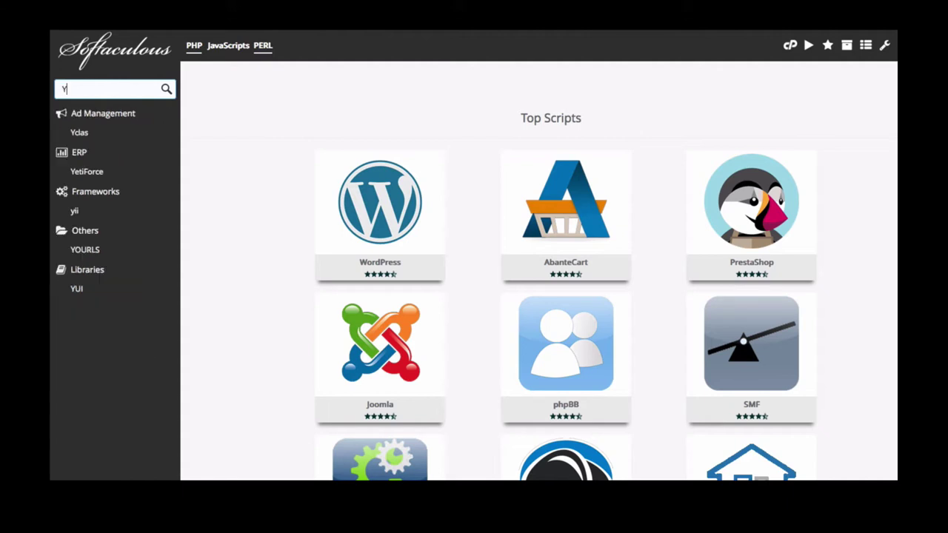
text(OUR)
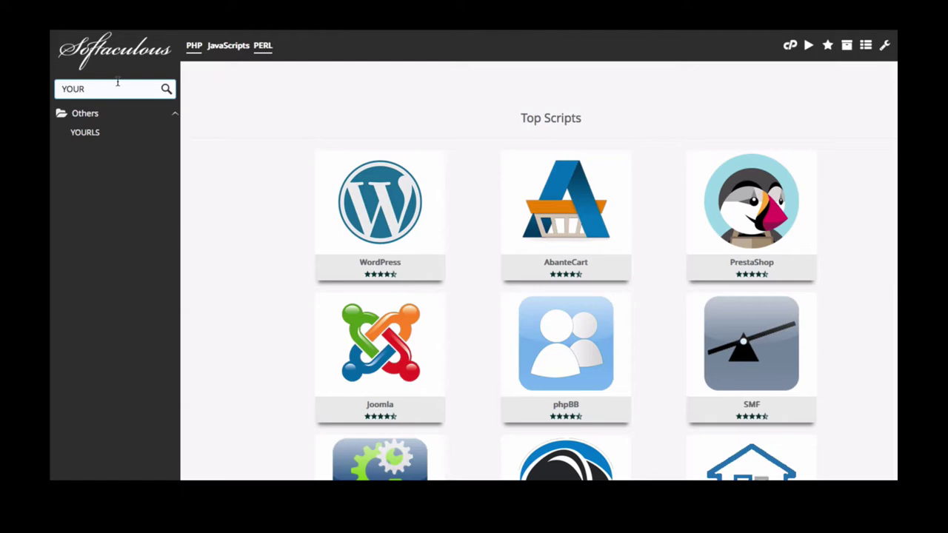
click(87, 134)
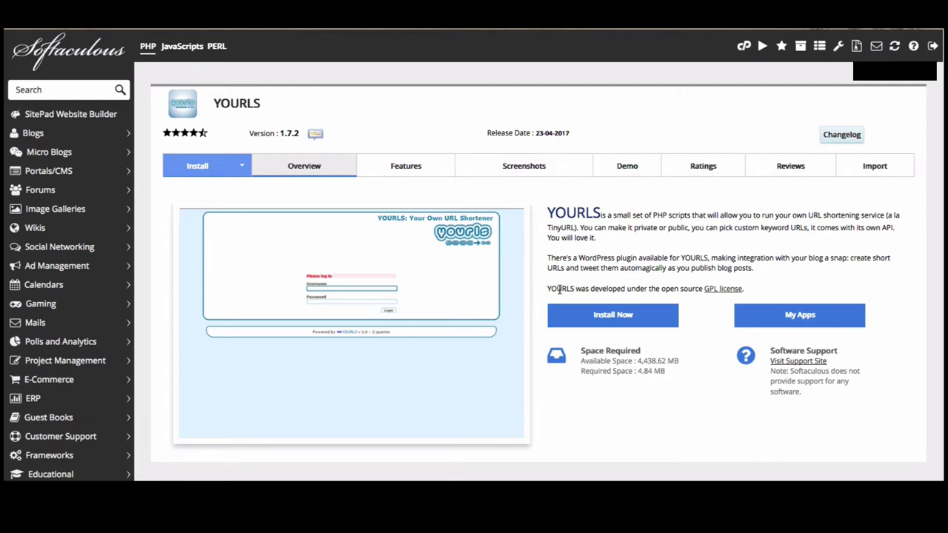
click(613, 316)
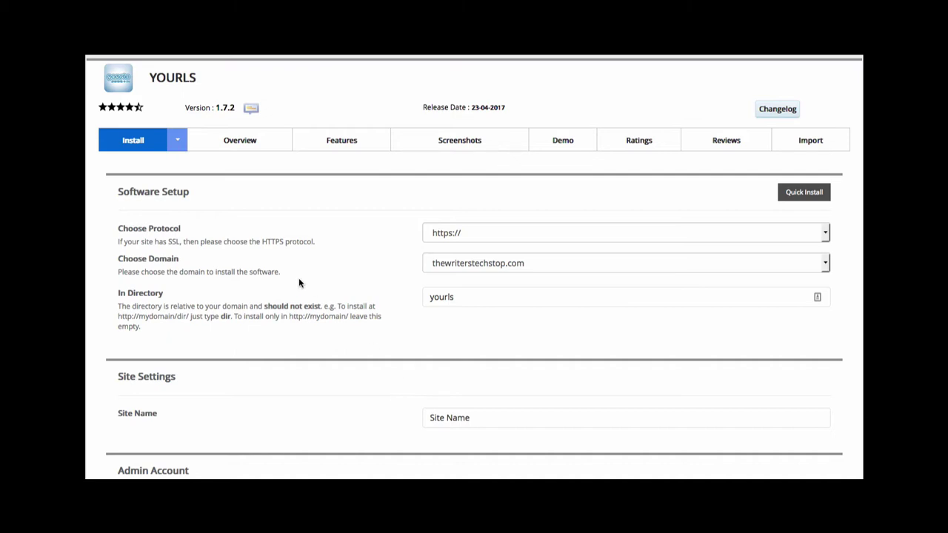
click(155, 230)
click(455, 236)
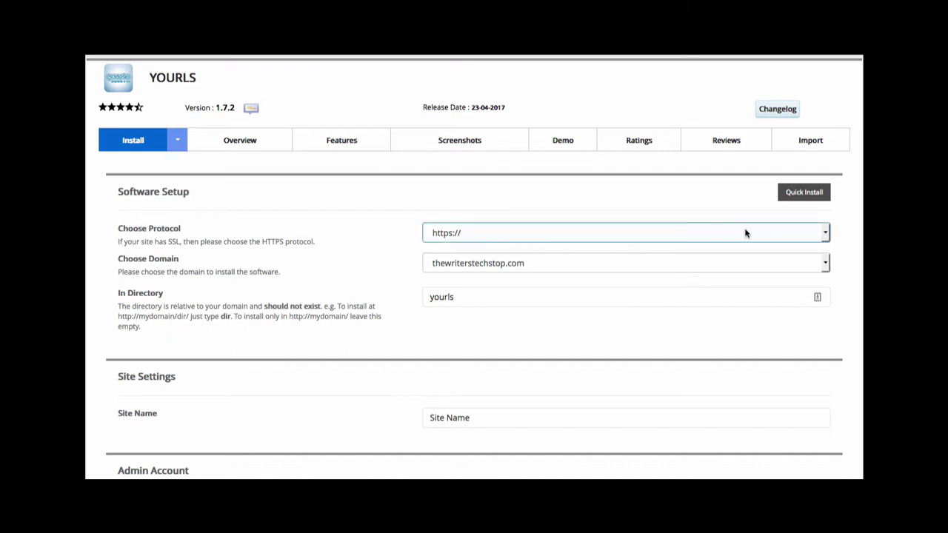
click(826, 234)
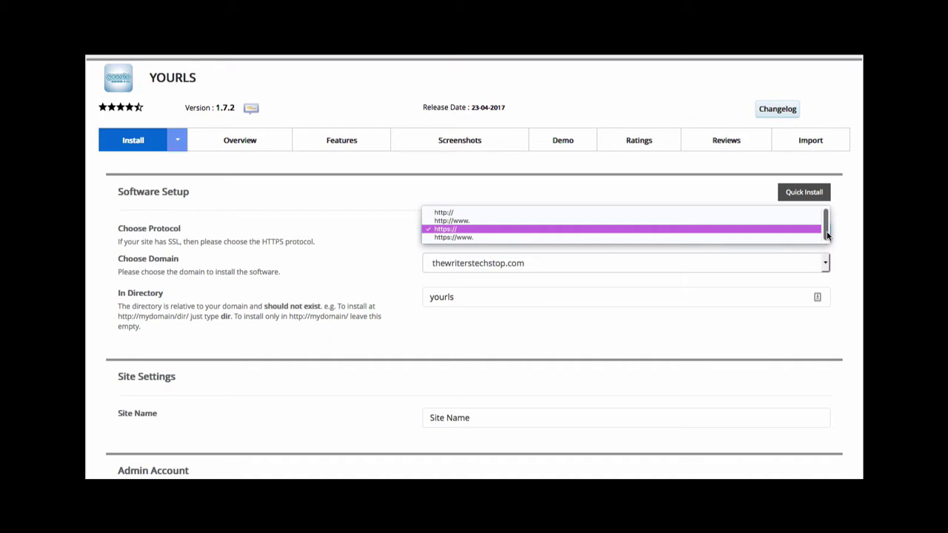
click(302, 265)
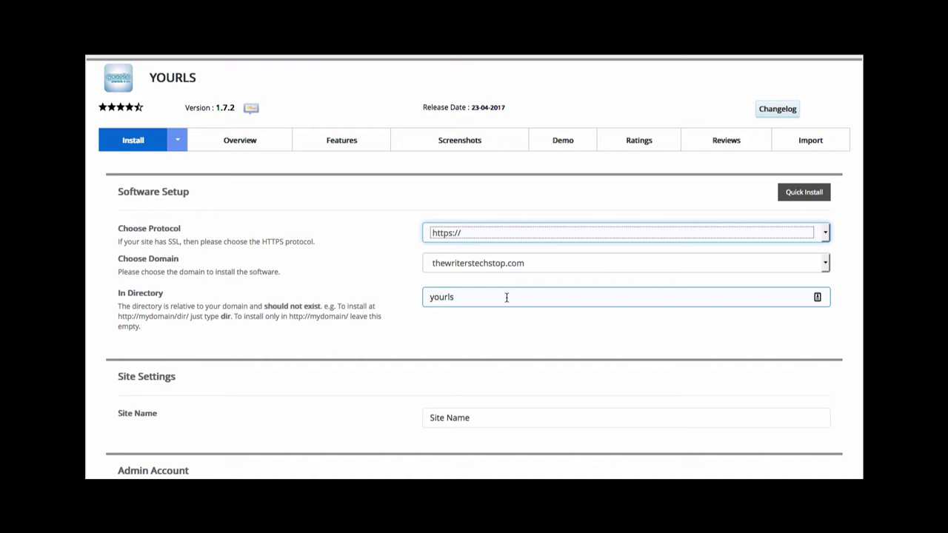
Step: Clear the installation directory, leaving it empty for an install in the domain root
drag(506, 297, 410, 297)
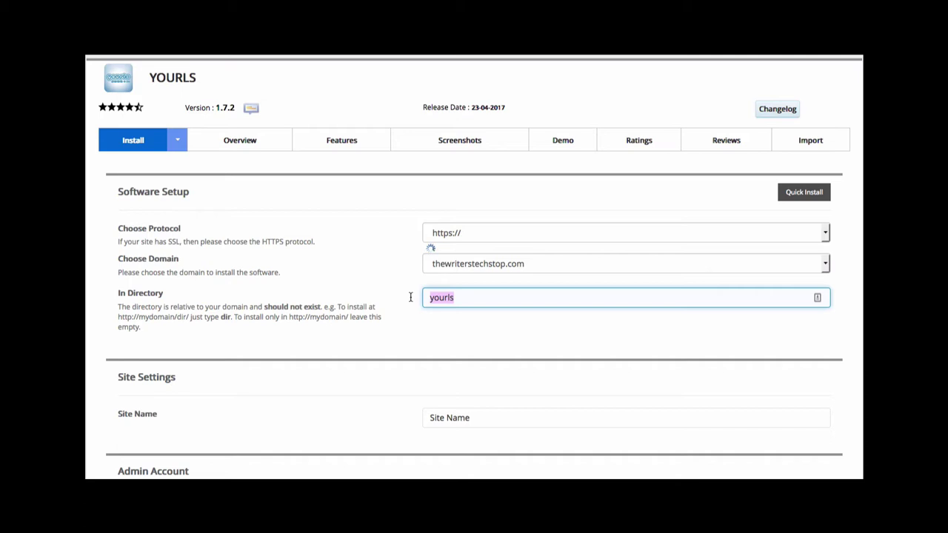
key(BackSpace)
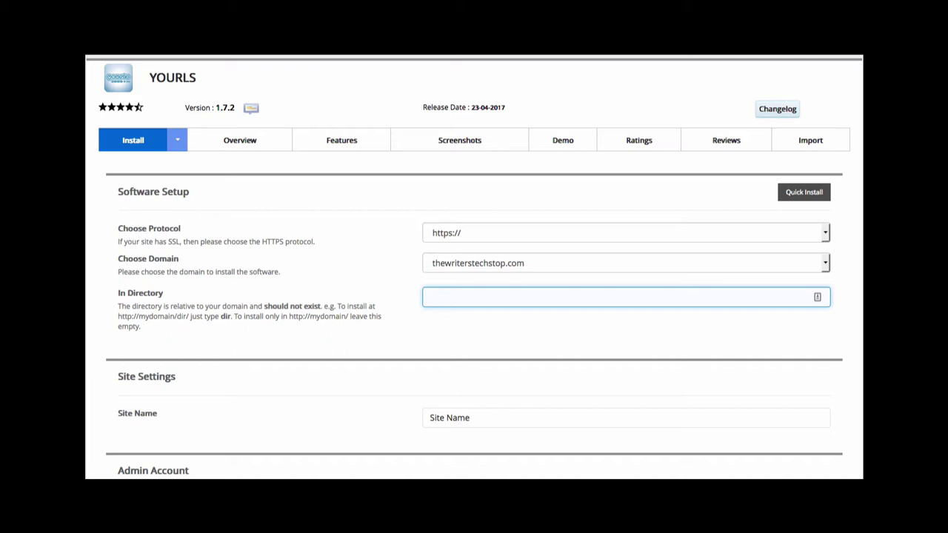
text(u)
key(BackSpace)
Step: Set the site name to My YOURLS
scroll(406, 311, down, 3)
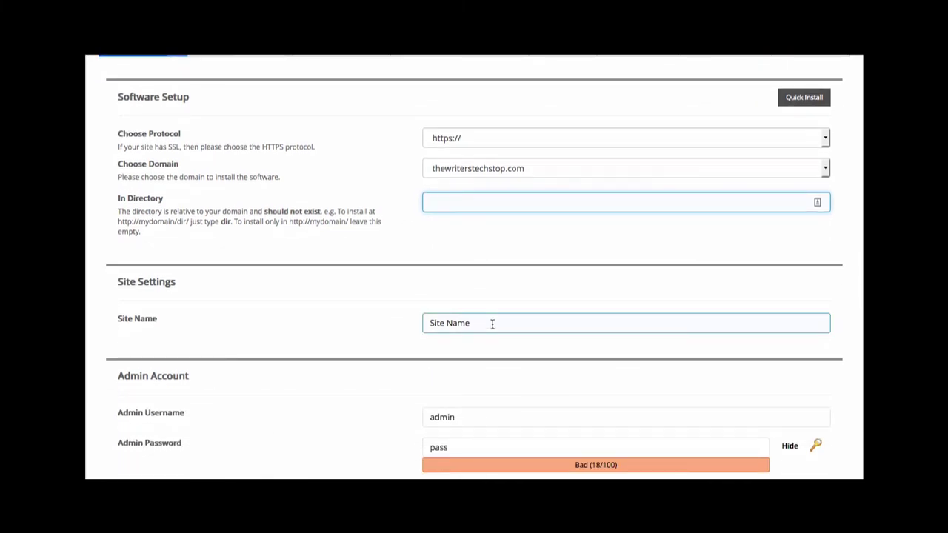
triple_click(492, 324)
text(My YOURLS)
Step: Expand the Advanced Options and enable Auto Upgrade for the YOURLS installation
scroll(373, 316, down, 2)
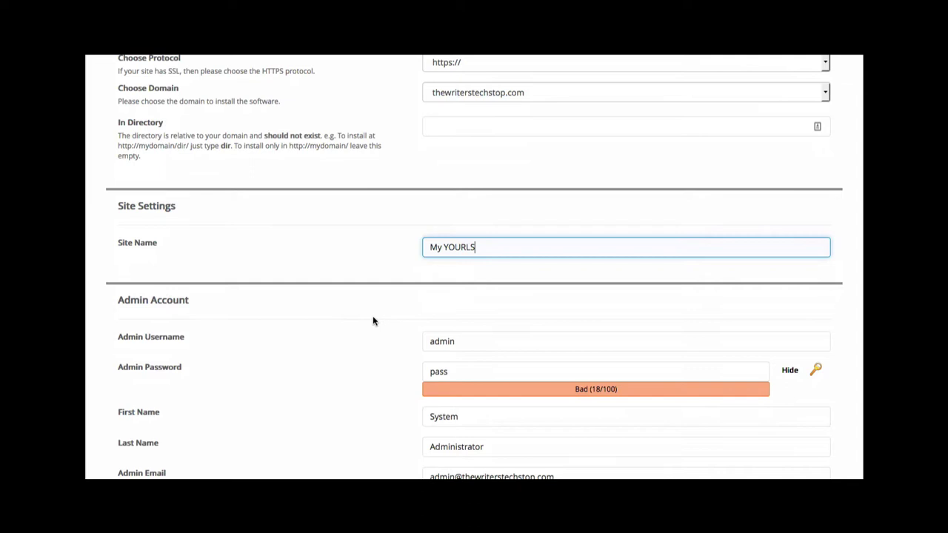
scroll(373, 316, down, 2)
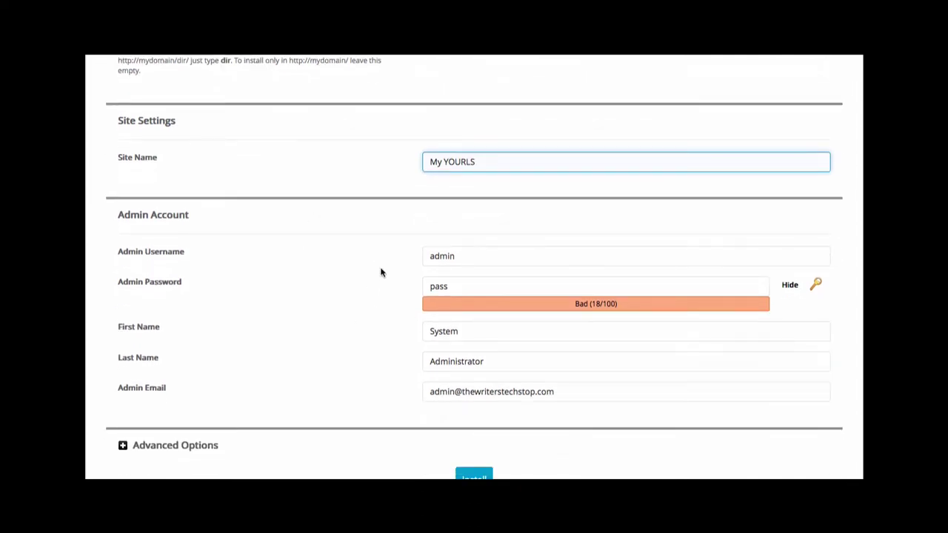
scroll(380, 272, down, 3)
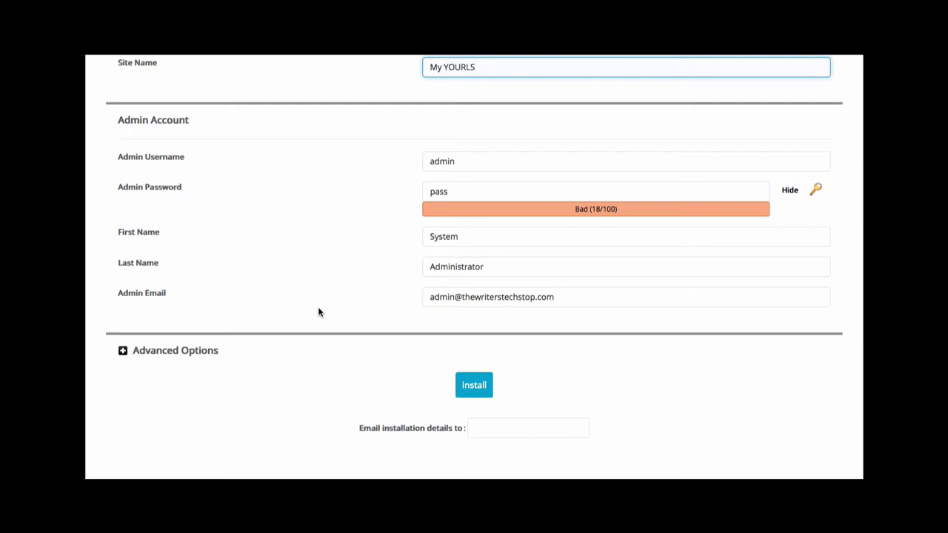
click(123, 352)
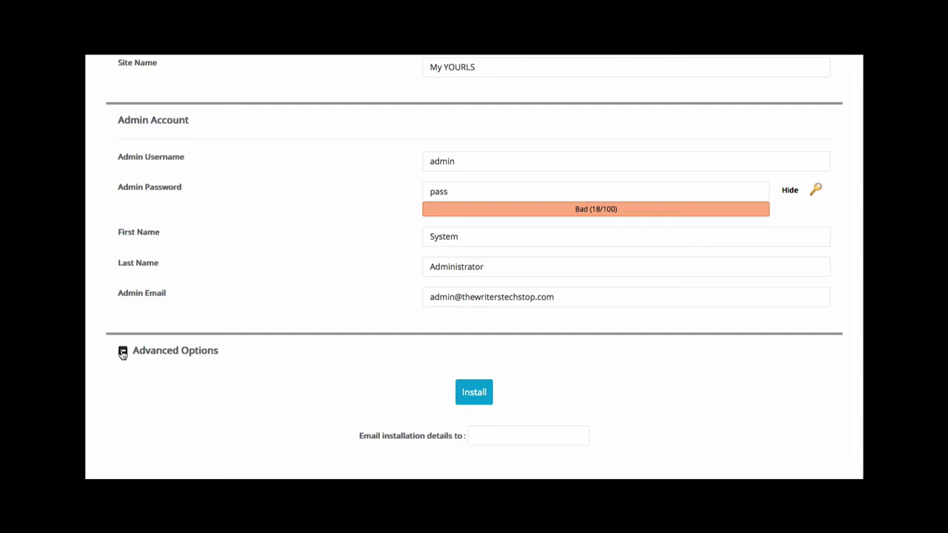
scroll(363, 383, down, 2)
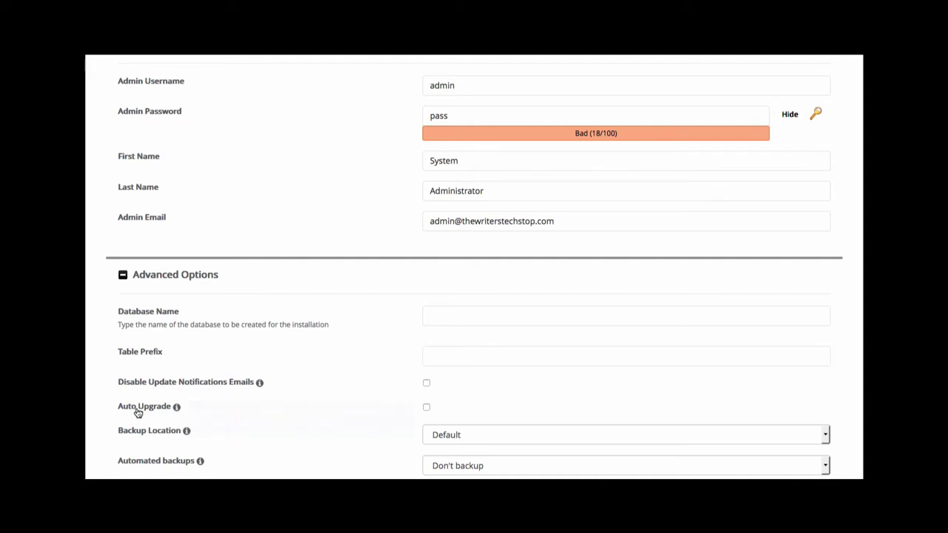
click(426, 407)
Step: Start the YOURLS installation, leaving the recipient for the installation details empty
scroll(373, 343, down, 3)
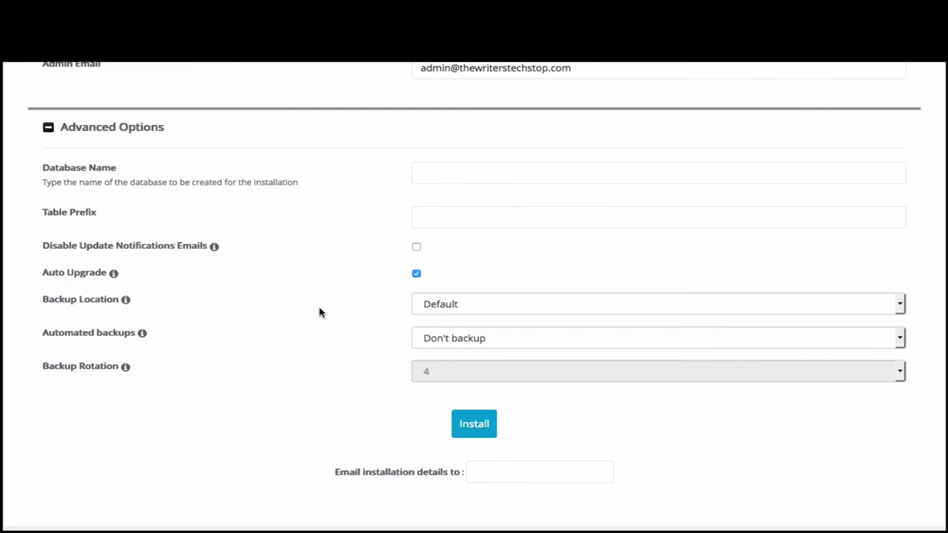
click(488, 473)
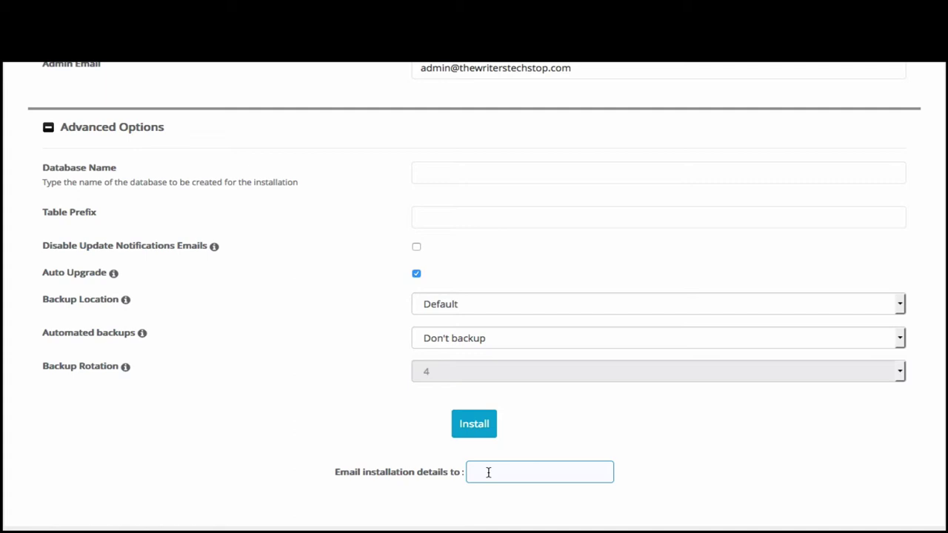
click(509, 445)
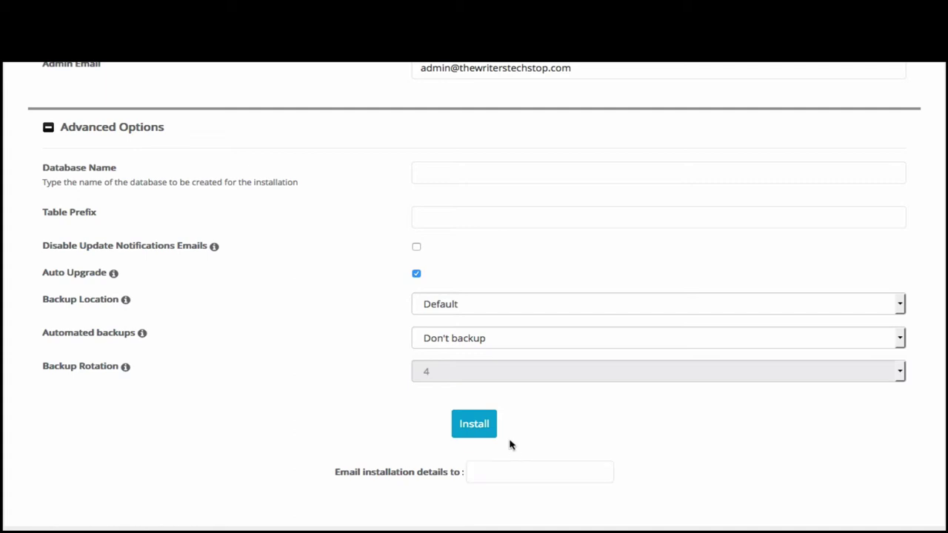
click(474, 424)
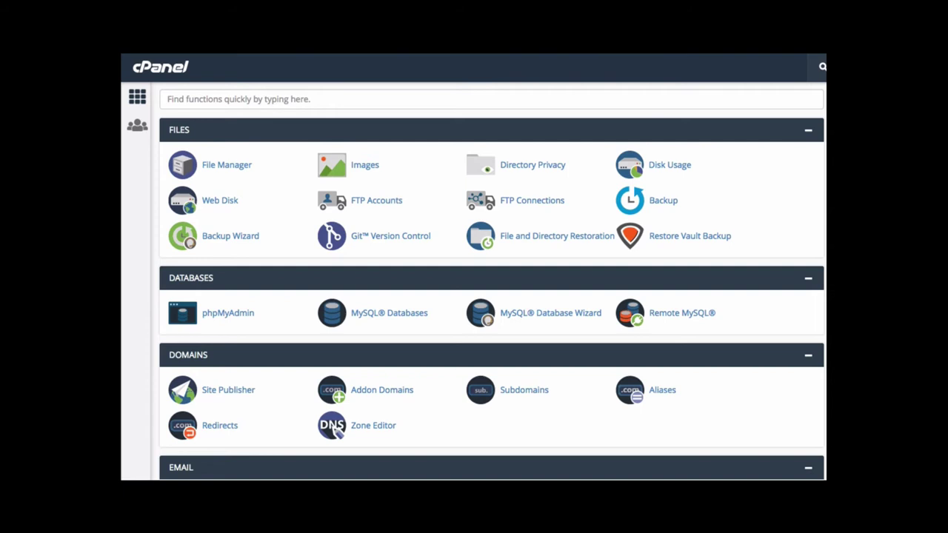
Step: Open File Manager and expand public_html and its user folder in the directory tree
click(223, 166)
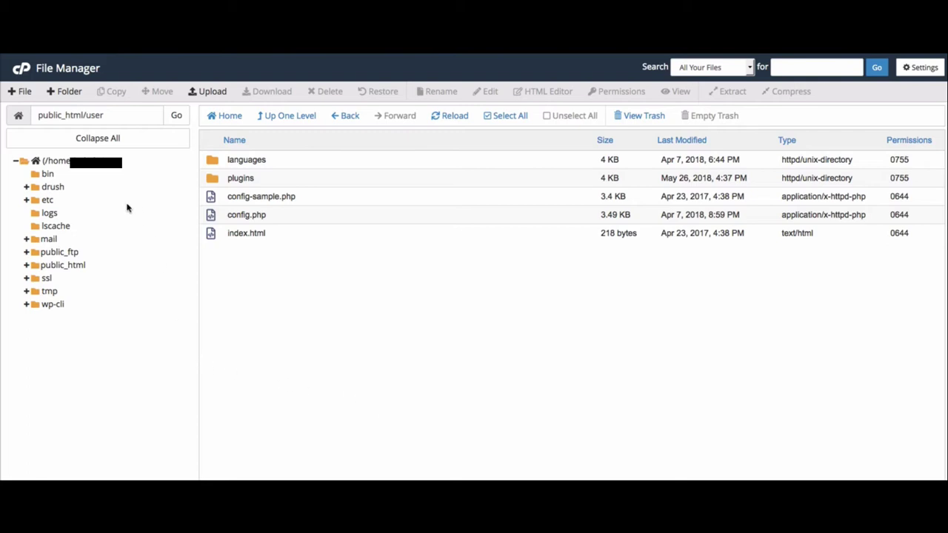
click(27, 266)
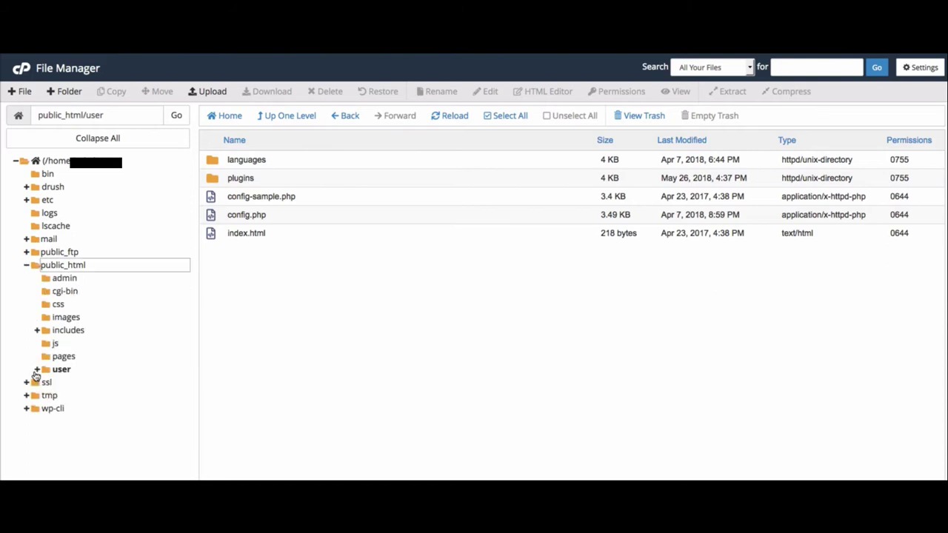
click(37, 371)
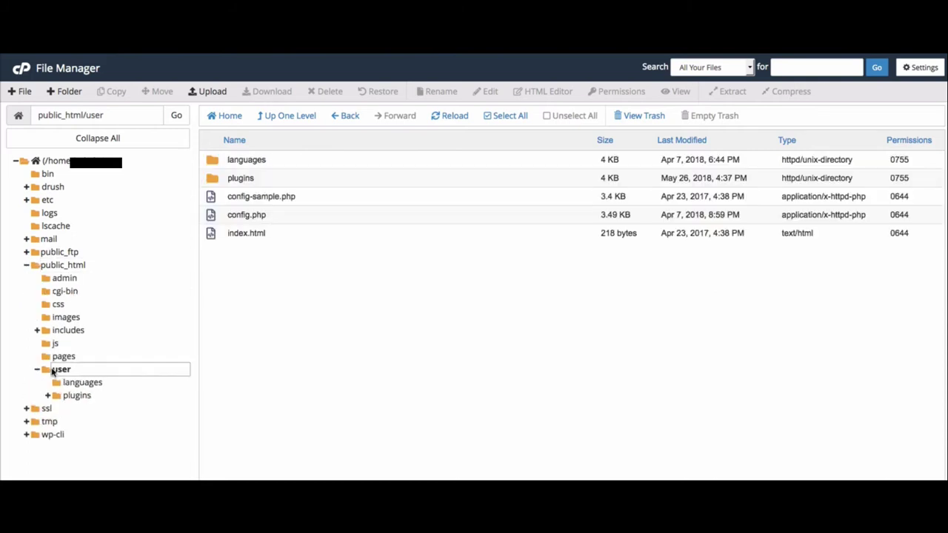
Step: Open config.php from public_html/user for editing, disabling the encoding check
click(253, 215)
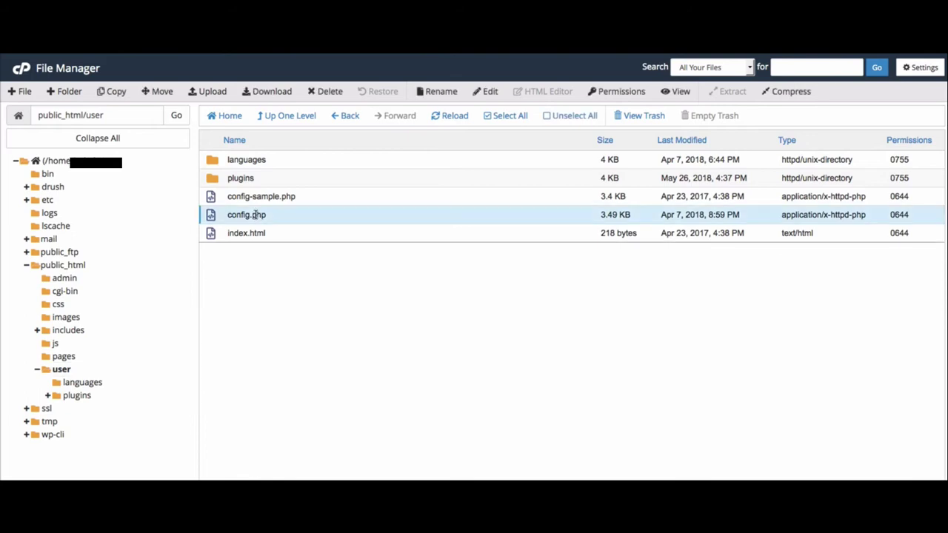
click(486, 92)
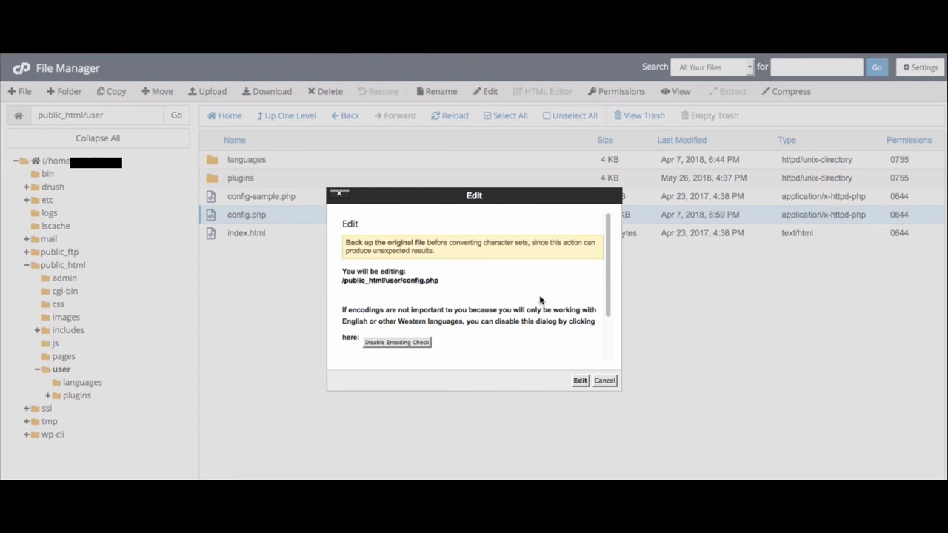
click(389, 343)
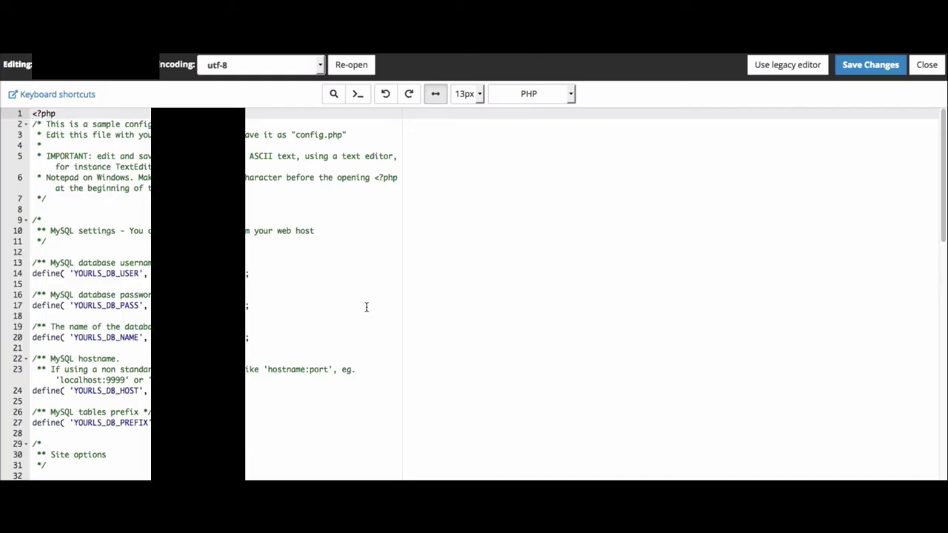
Step: Set YOURLS_UNIQUE_URLS to false in config.php, save the changes and close the file
scroll(366, 306, down, 1)
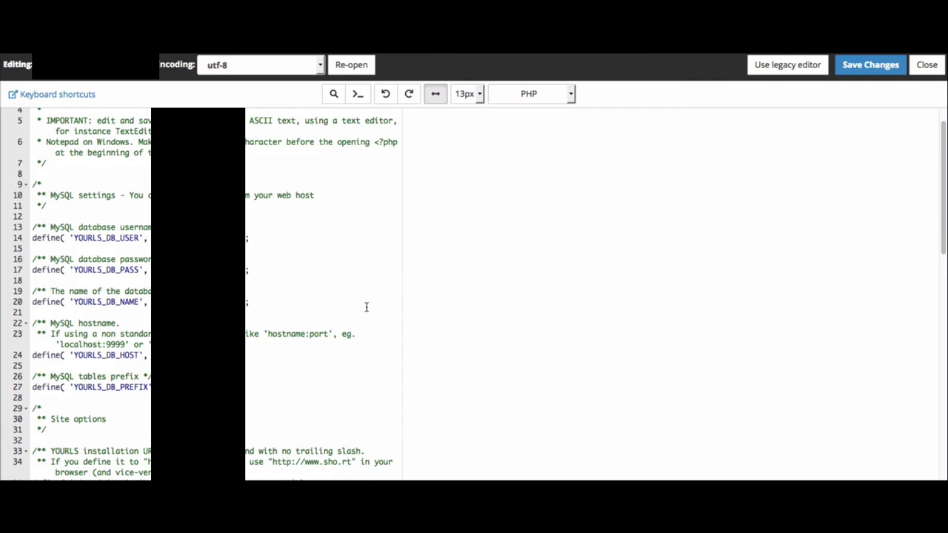
scroll(366, 306, down, 3)
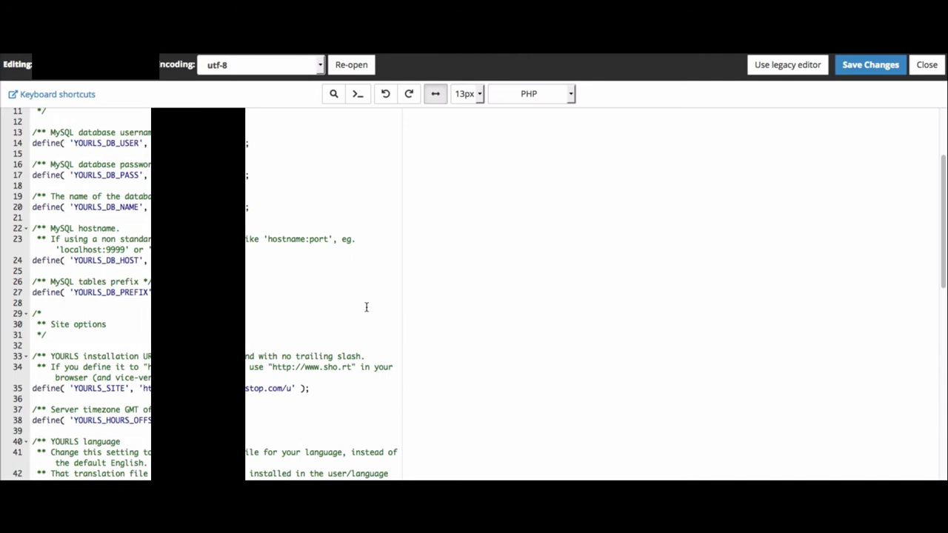
scroll(366, 306, down, 2)
scroll(365, 307, down, 3)
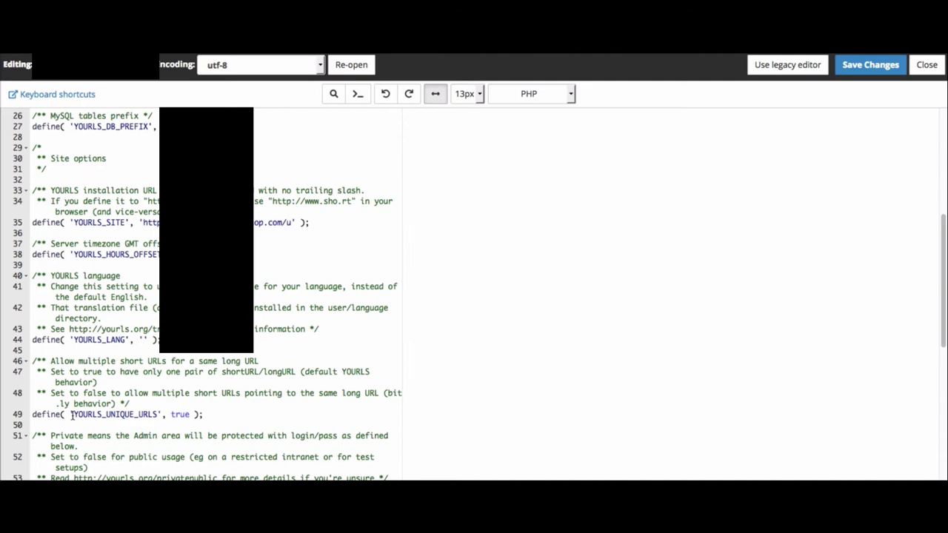
click(172, 415)
drag(172, 415, 189, 415)
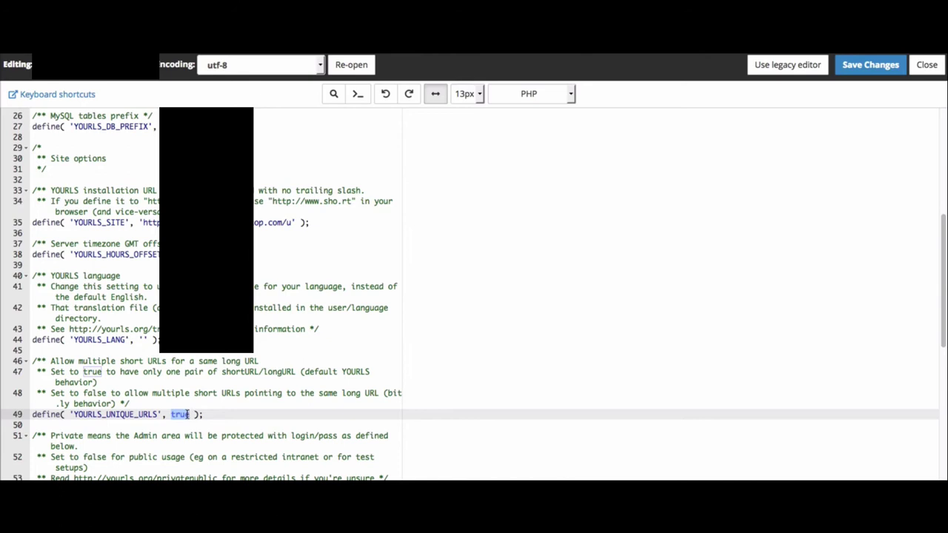
text(false)
click(860, 66)
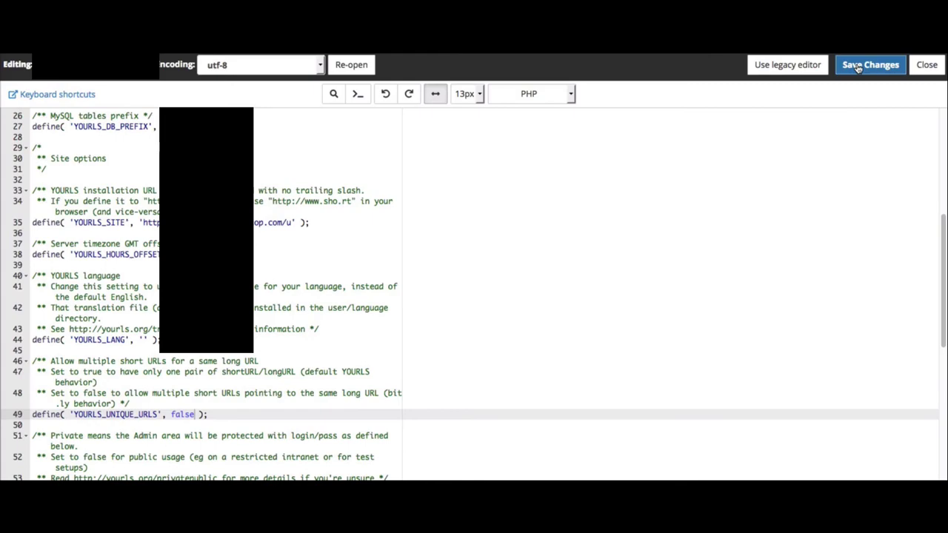
click(926, 67)
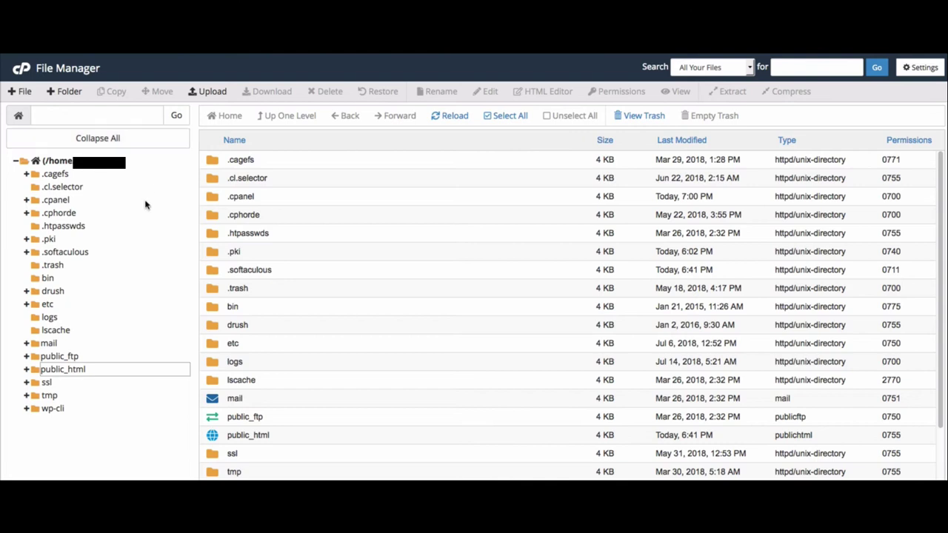
Step: Expand public_html, its u subfolder and the user folder inside it in the directory tree
click(26, 370)
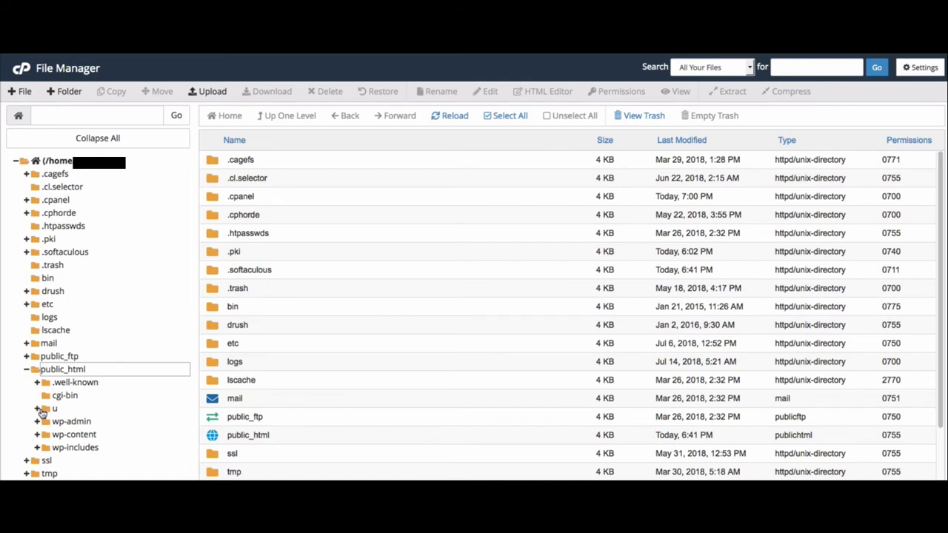
click(41, 412)
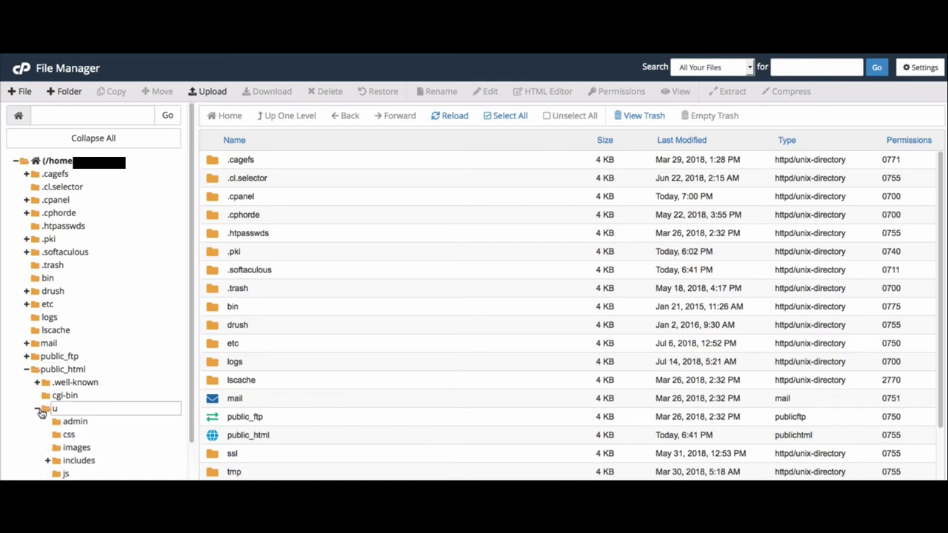
scroll(41, 413, down, 1)
click(59, 453)
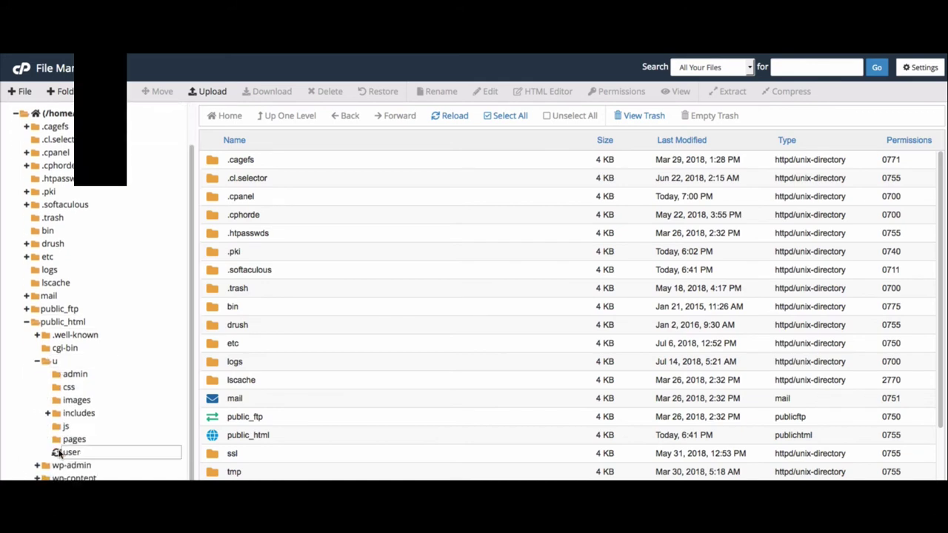